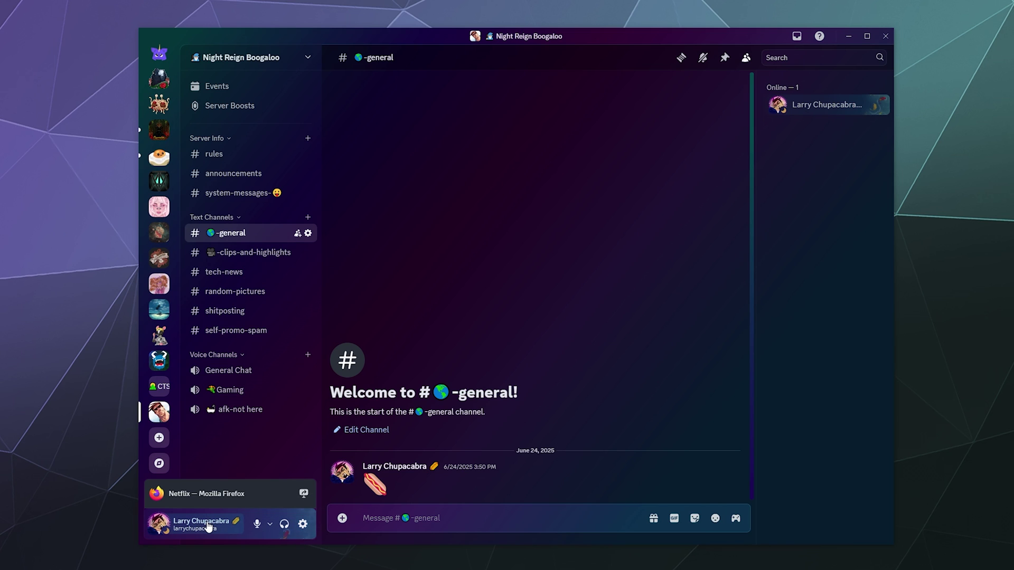
# Open the Content & Social page in the user settings and look over its content and social options
pyautogui.click(303, 524)
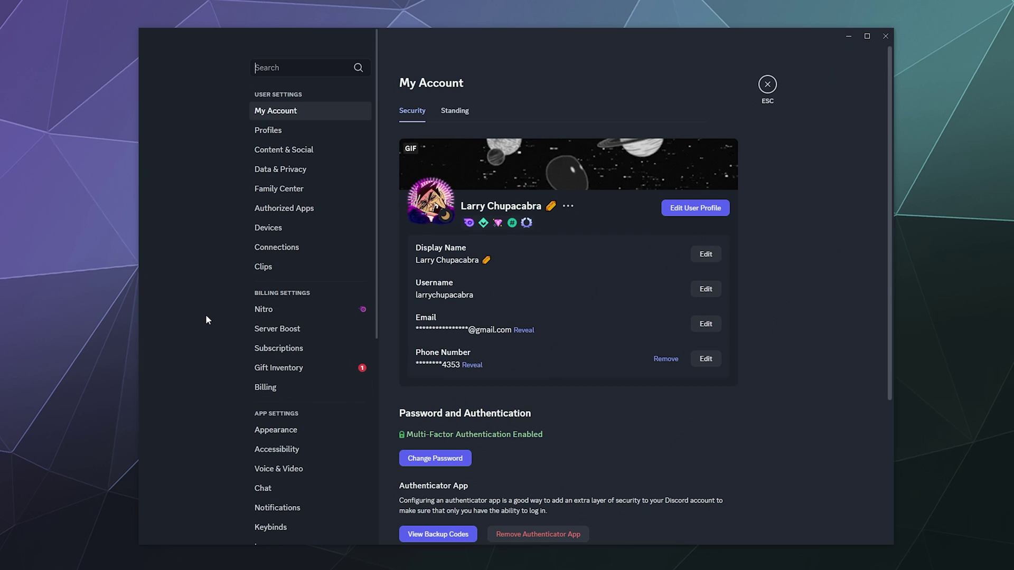
pyautogui.click(285, 152)
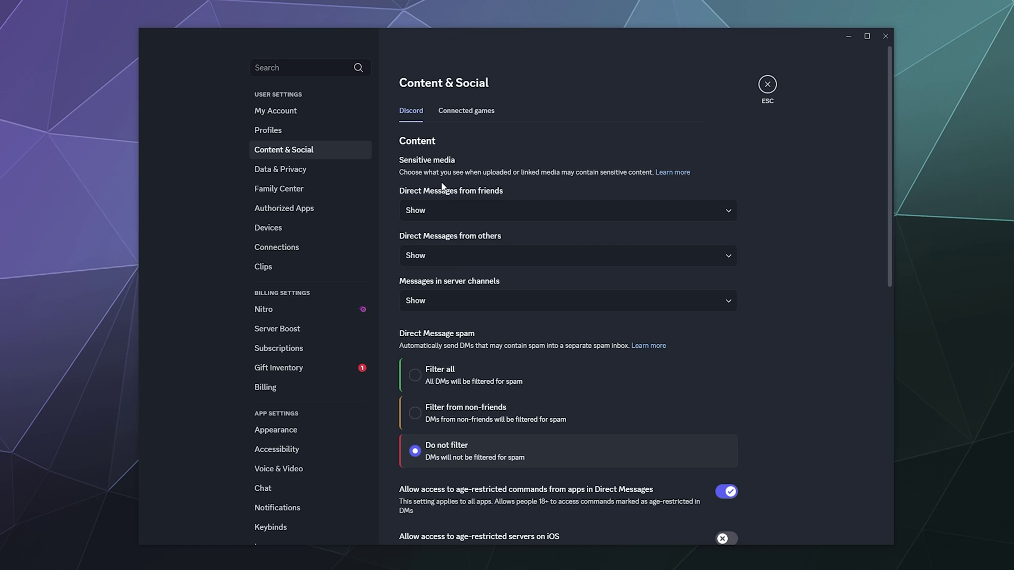
pyautogui.scroll(-2, 441, 174)
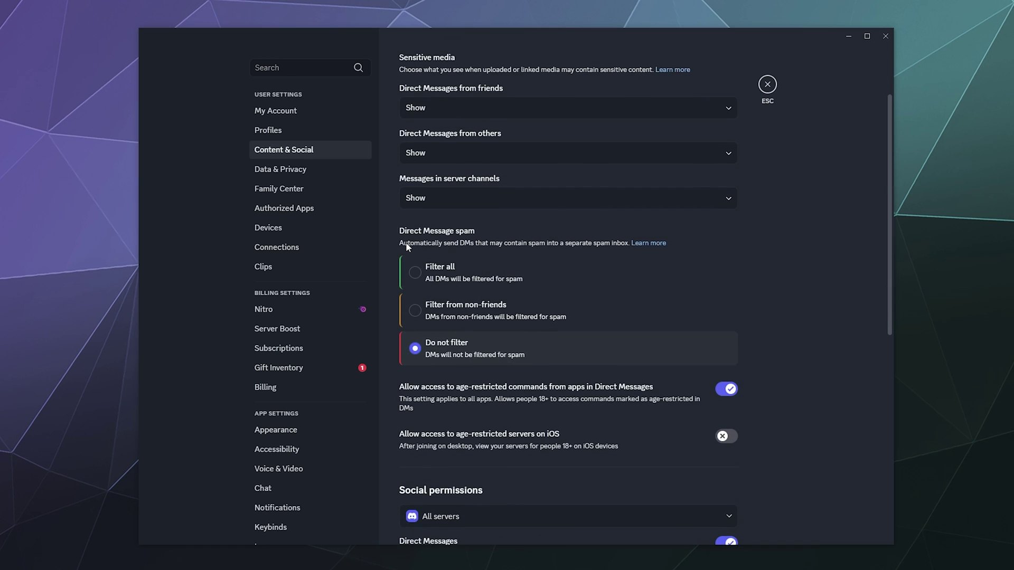
pyautogui.scroll(2, 430, 246)
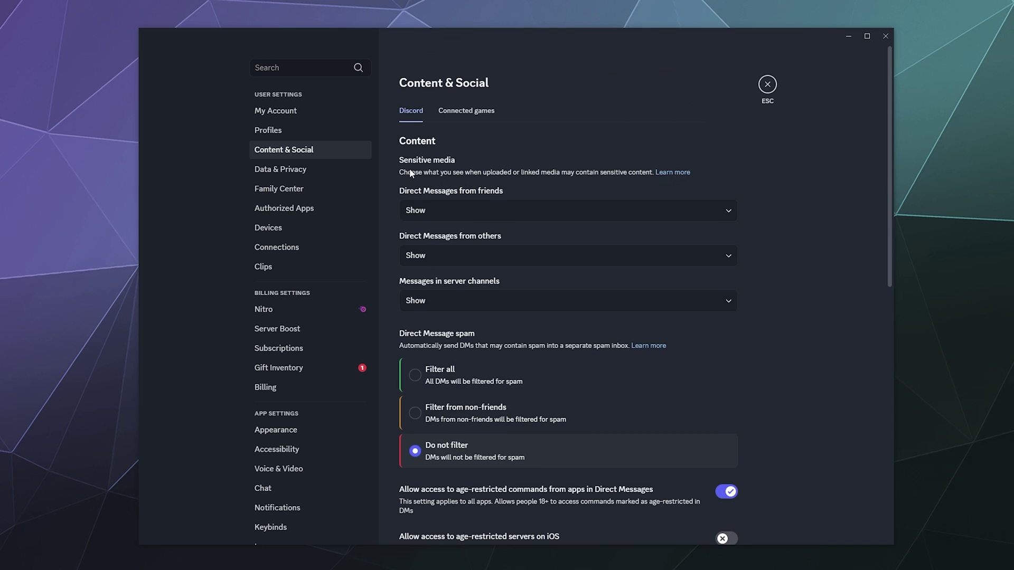
pyautogui.scroll(-10, 410, 168)
pyautogui.scroll(8, 405, 176)
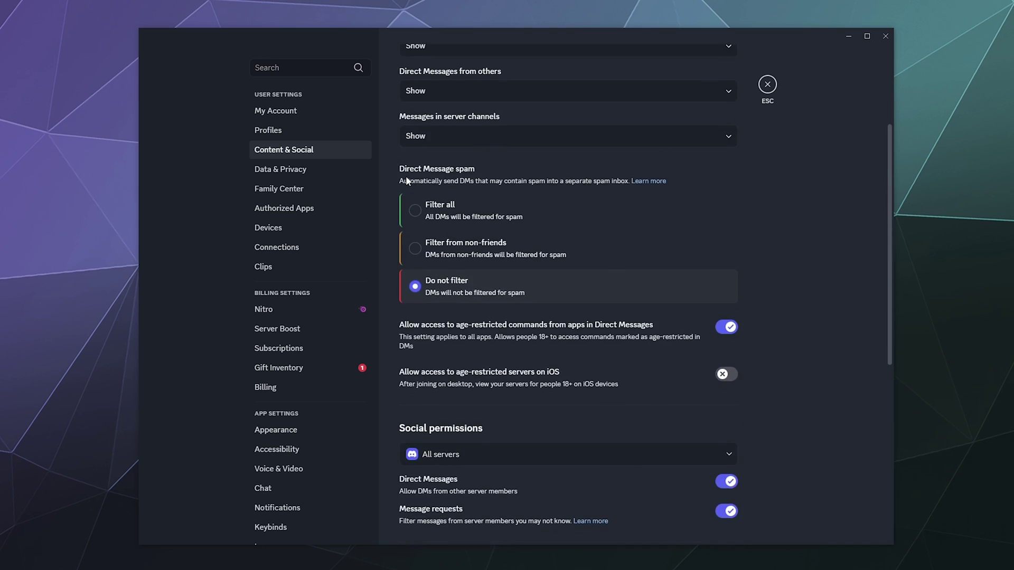
pyautogui.scroll(3, 406, 178)
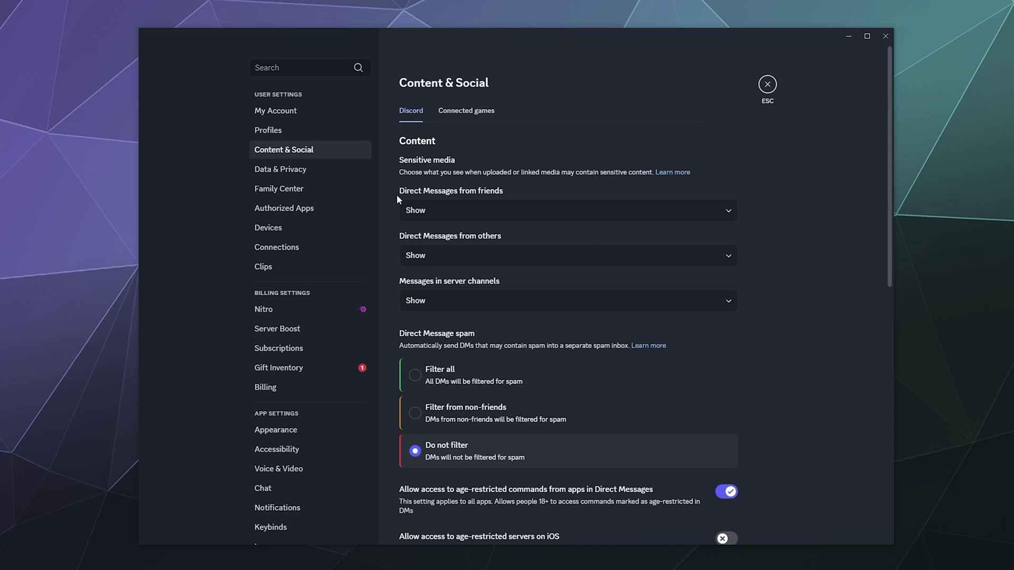
# Check the available sensitive media choices for direct messages from friends, direct messages from others and messages in server channels
pyautogui.click(432, 209)
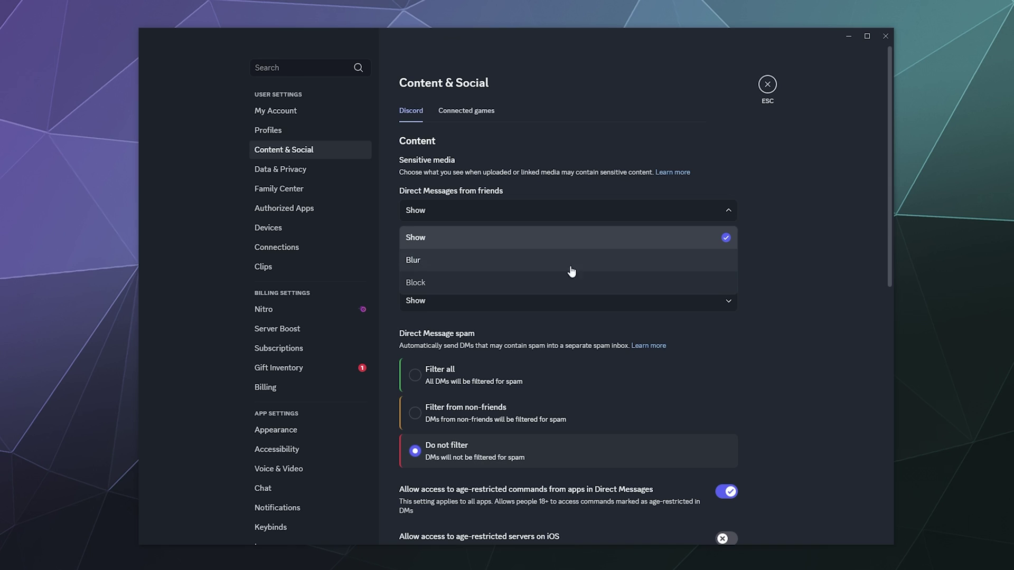
pyautogui.click(814, 191)
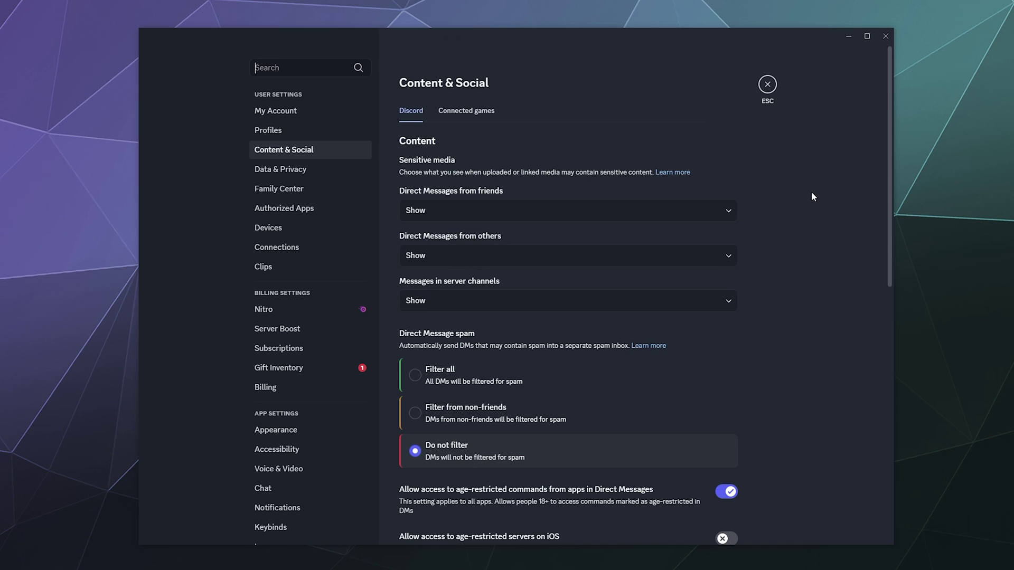
pyautogui.click(449, 259)
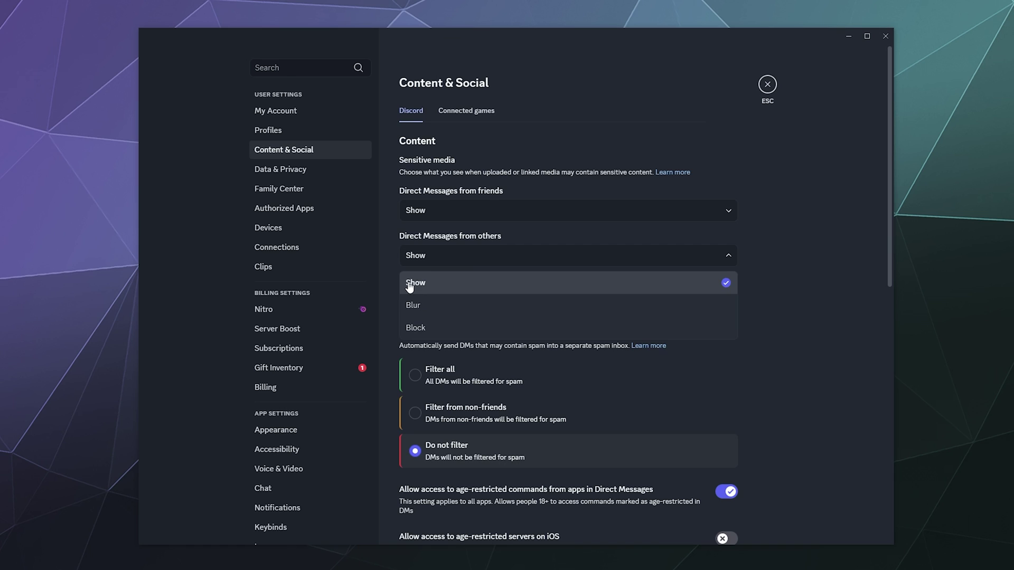
pyautogui.click(827, 261)
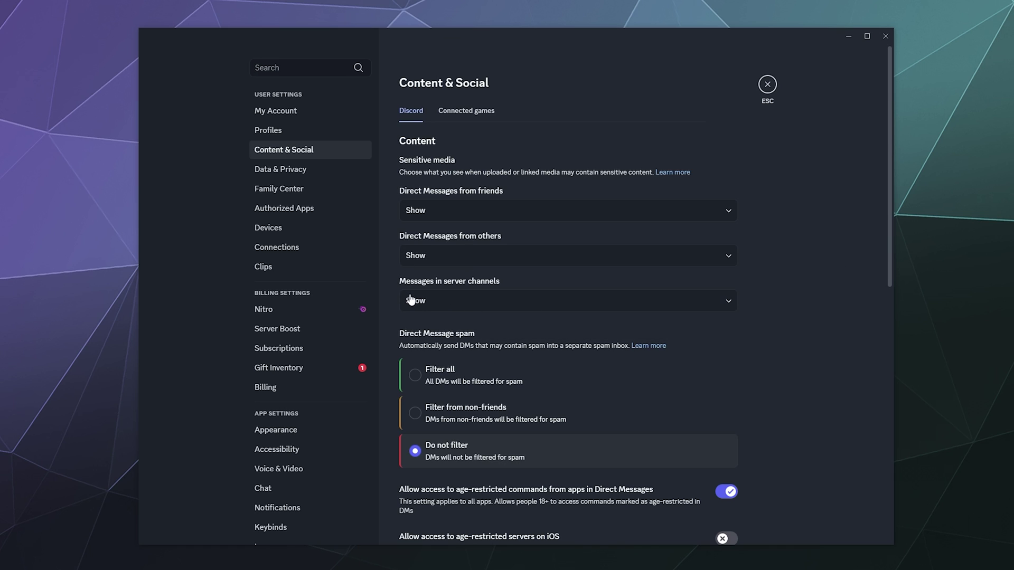
pyautogui.click(455, 299)
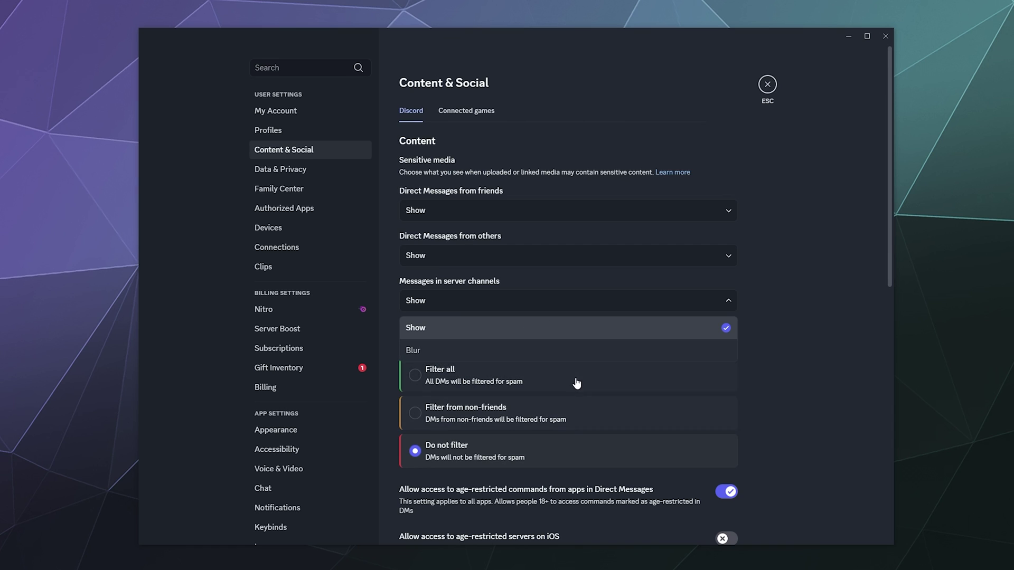
pyautogui.click(807, 283)
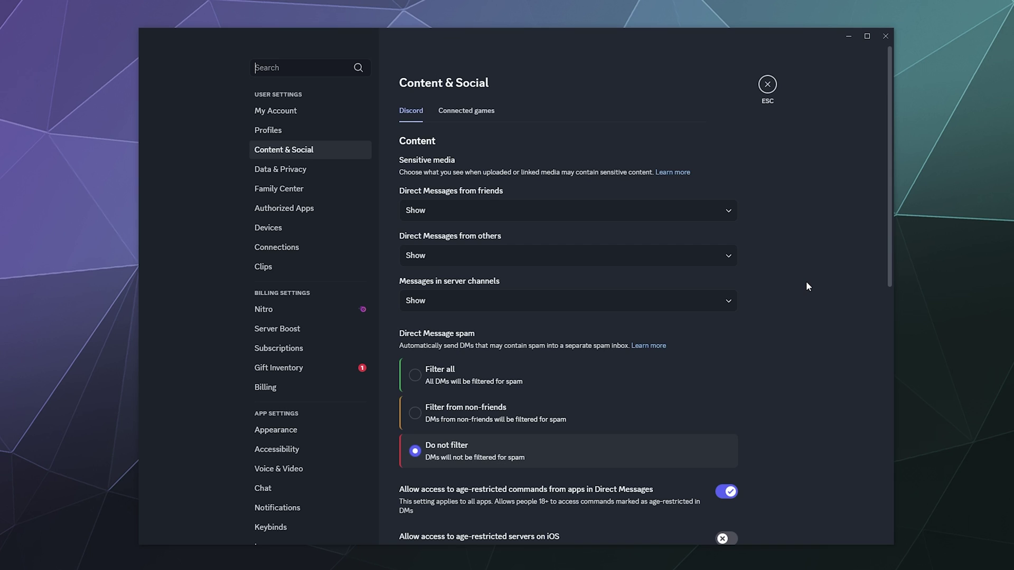
# Review the direct message spam filter, age-restricted access, social permission and friend request options
pyautogui.scroll(-2, 791, 338)
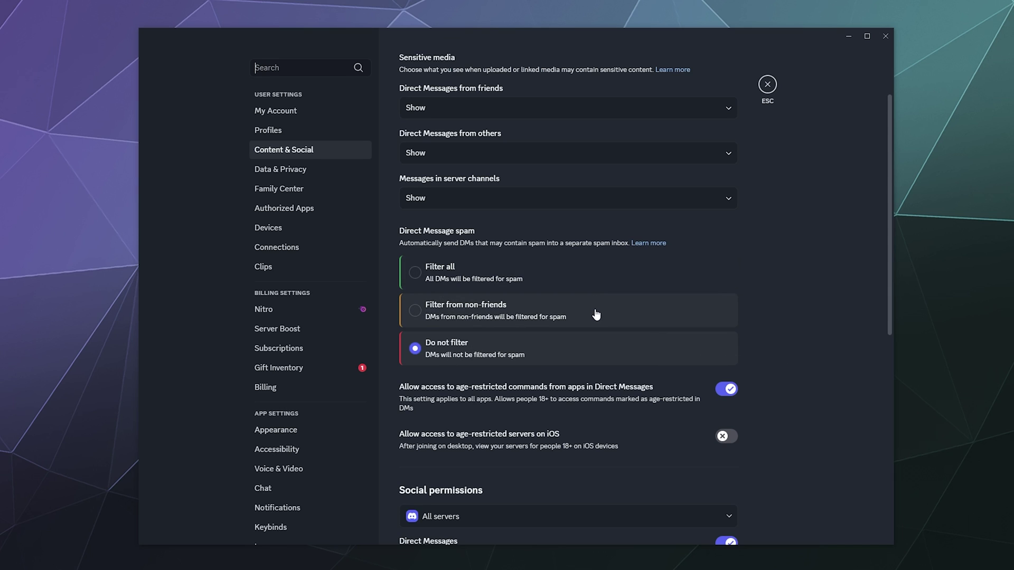
pyautogui.scroll(-3, 767, 198)
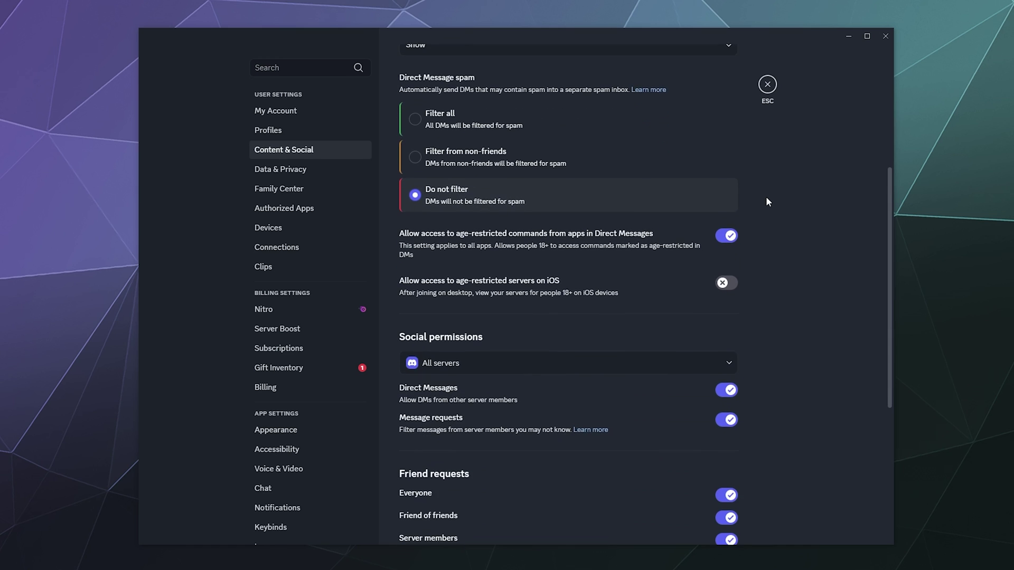
pyautogui.scroll(-4, 776, 196)
pyautogui.scroll(3, 776, 198)
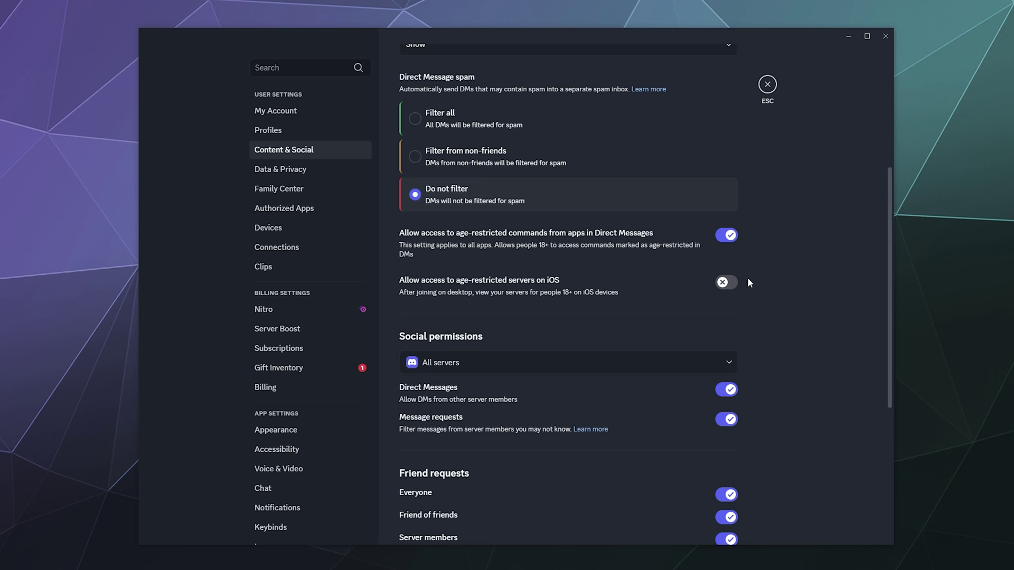
pyautogui.scroll(-4, 729, 306)
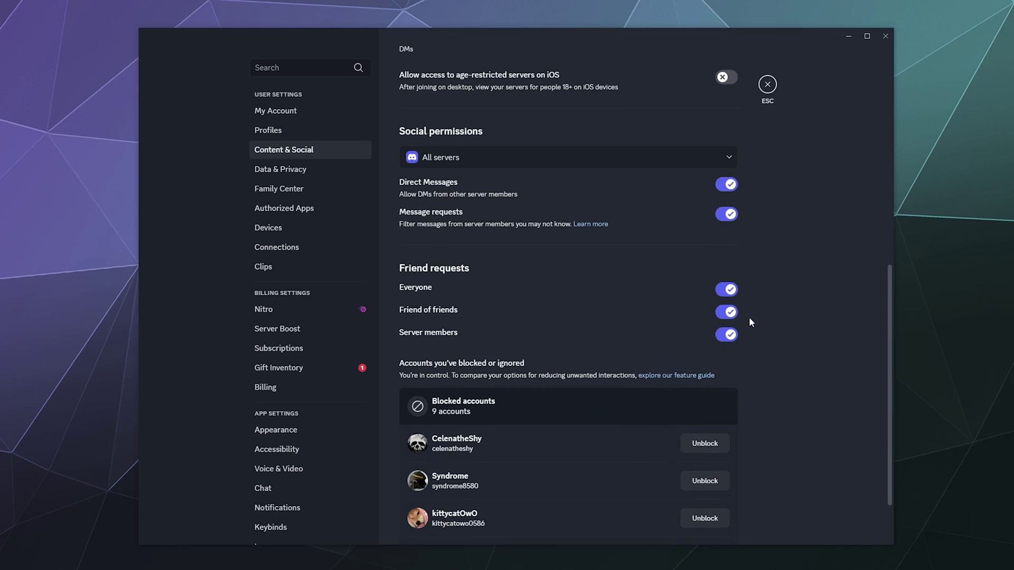
pyautogui.scroll(1, 776, 327)
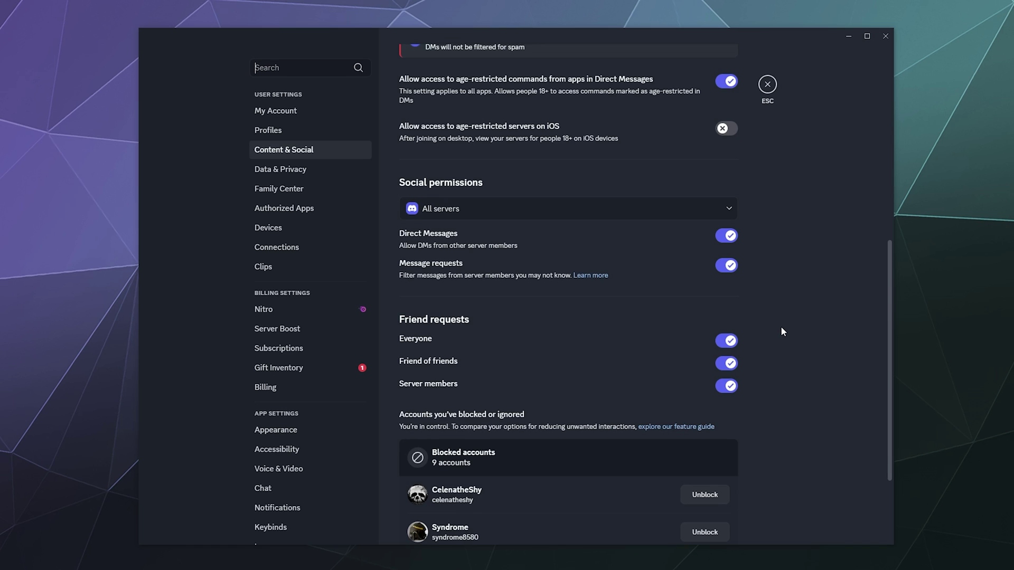
# Check which servers can be chosen under Social permissions, keep All servers and leave the user settings
pyautogui.click(667, 207)
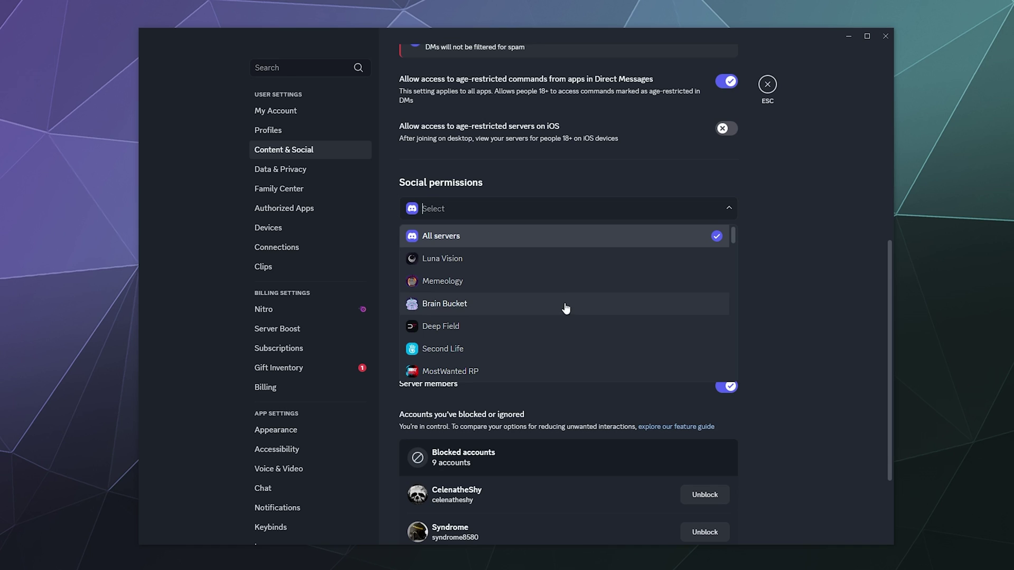
pyautogui.click(833, 210)
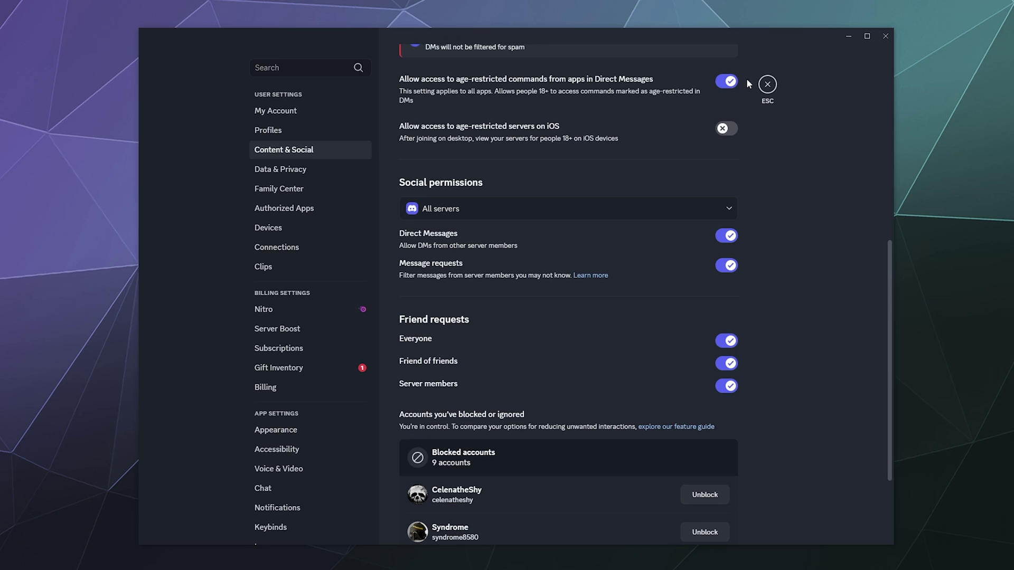
pyautogui.click(773, 89)
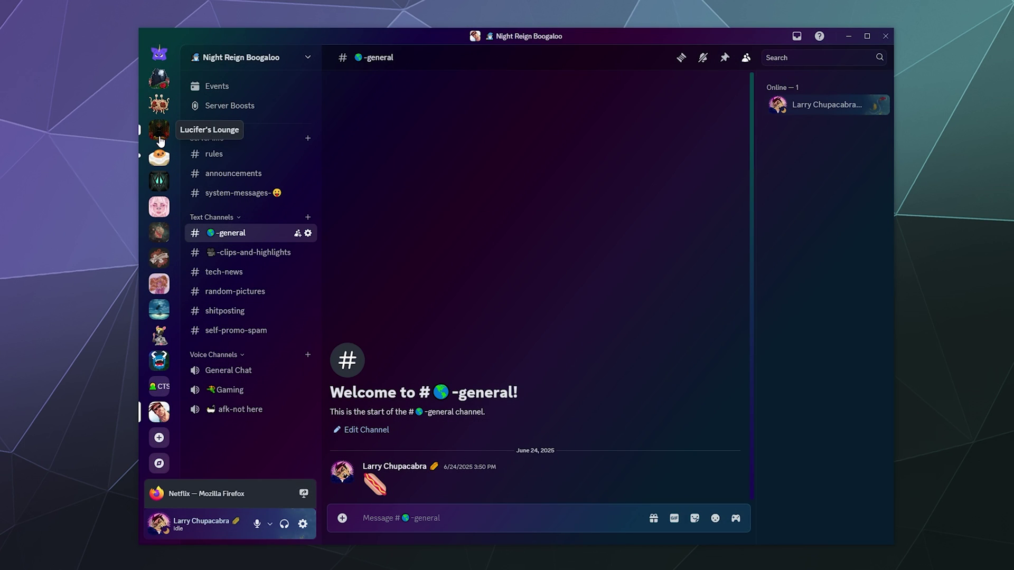
# In the privacy settings of the Thorn's Monster Castle server, turn off Message requests and Direct Messages
pyautogui.rightClick(160, 77)
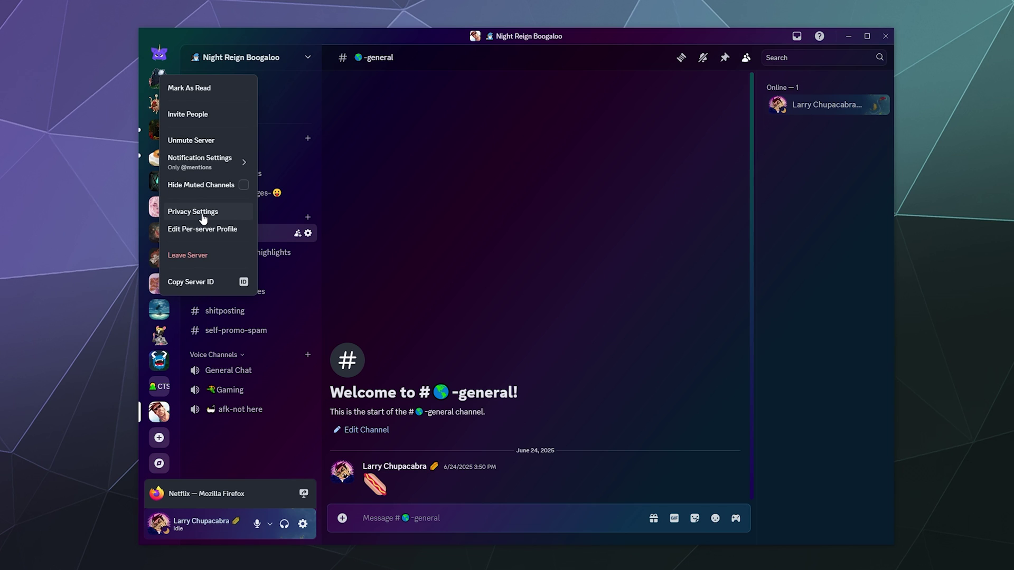
pyautogui.click(180, 213)
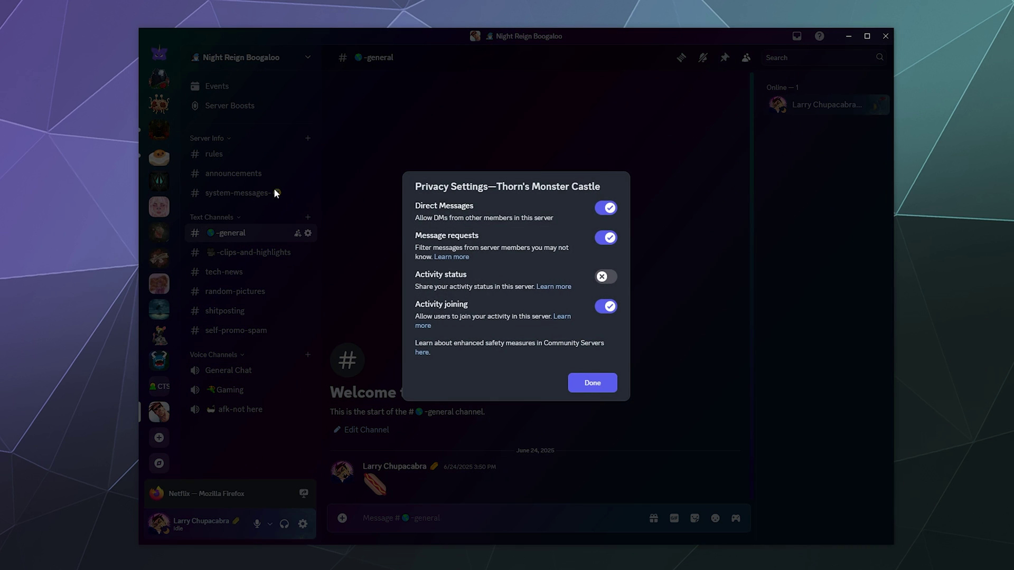
pyautogui.click(605, 208)
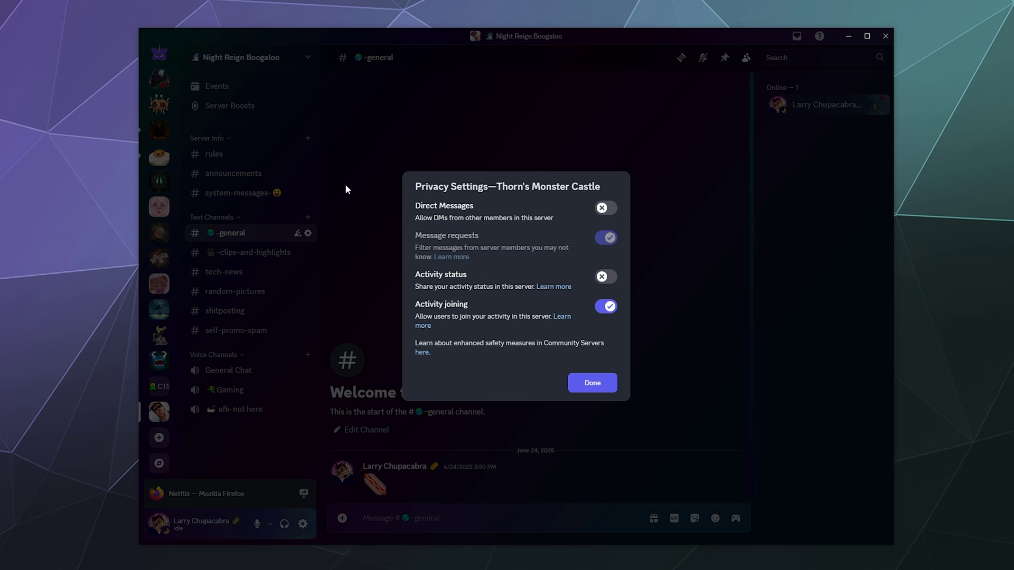
pyautogui.click(605, 208)
pyautogui.click(607, 238)
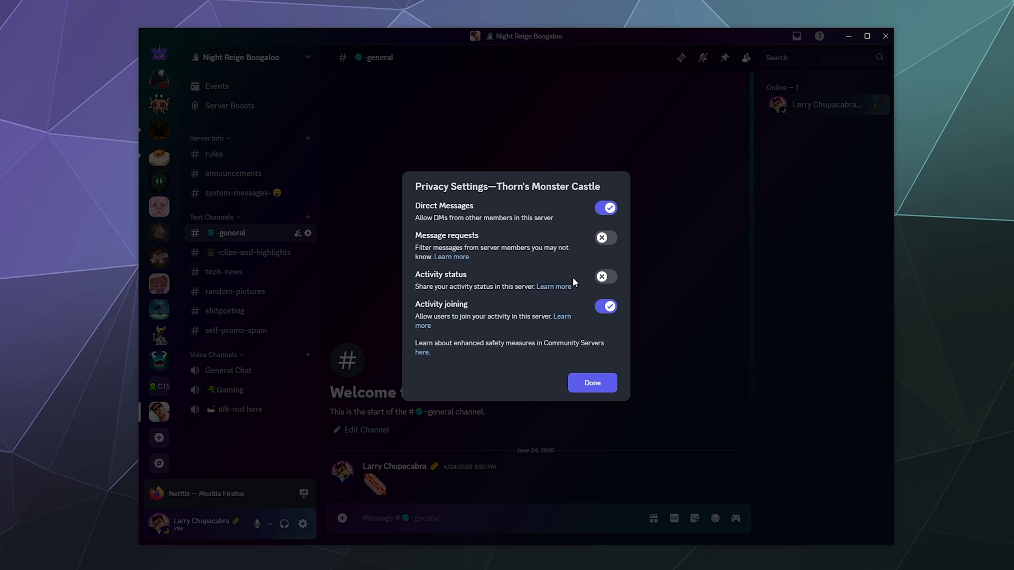
pyautogui.click(608, 209)
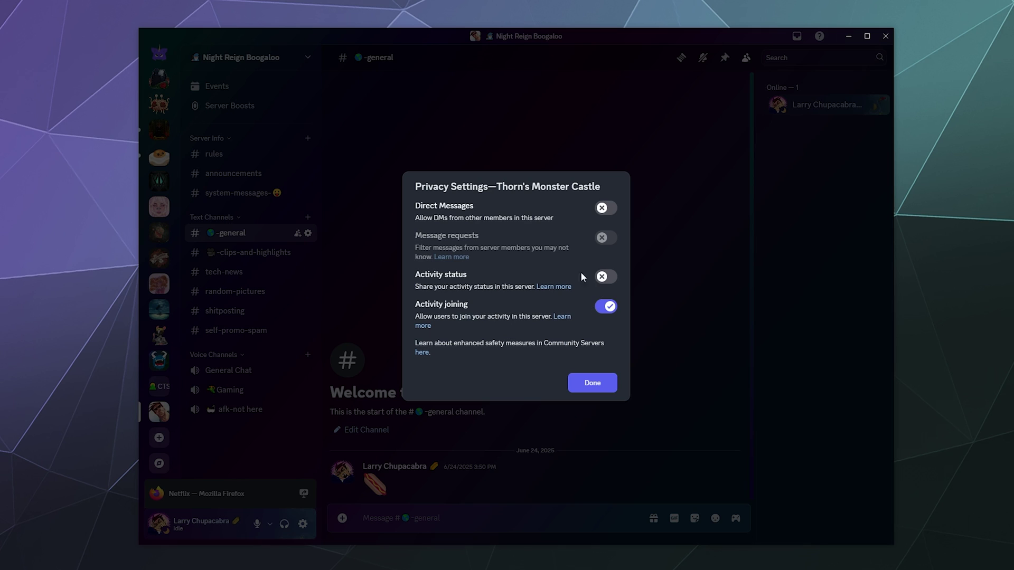
# Turn off Activity joining for the server, leave Activity status off, and finish its privacy settings
pyautogui.click(606, 277)
pyautogui.click(606, 277)
pyautogui.click(606, 307)
pyautogui.click(594, 384)
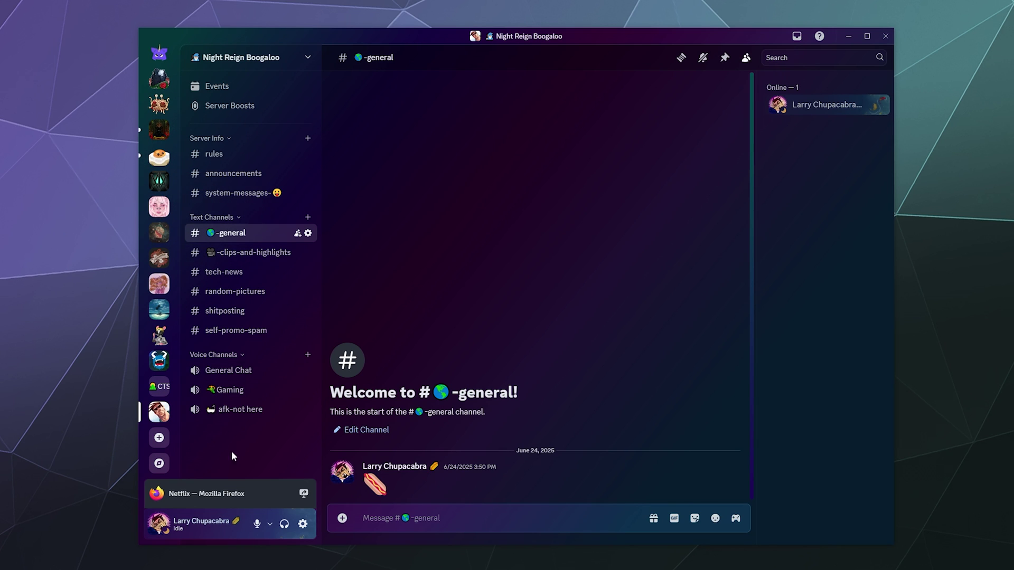
# Return to the Content & Social user settings and review the friend request permissions and the list of blocked accounts
pyautogui.click(303, 524)
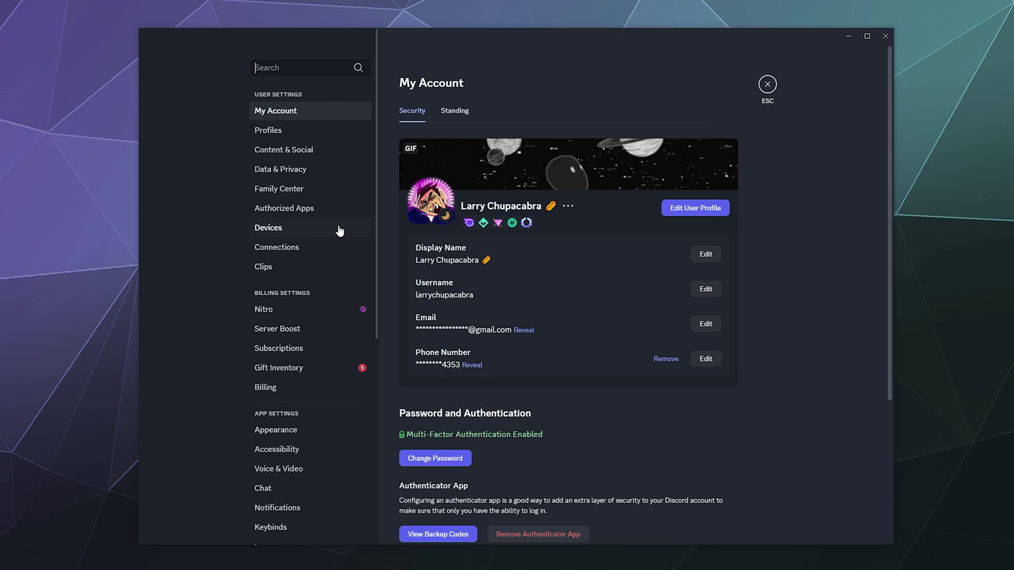
pyautogui.click(306, 150)
pyautogui.scroll(-9, 506, 269)
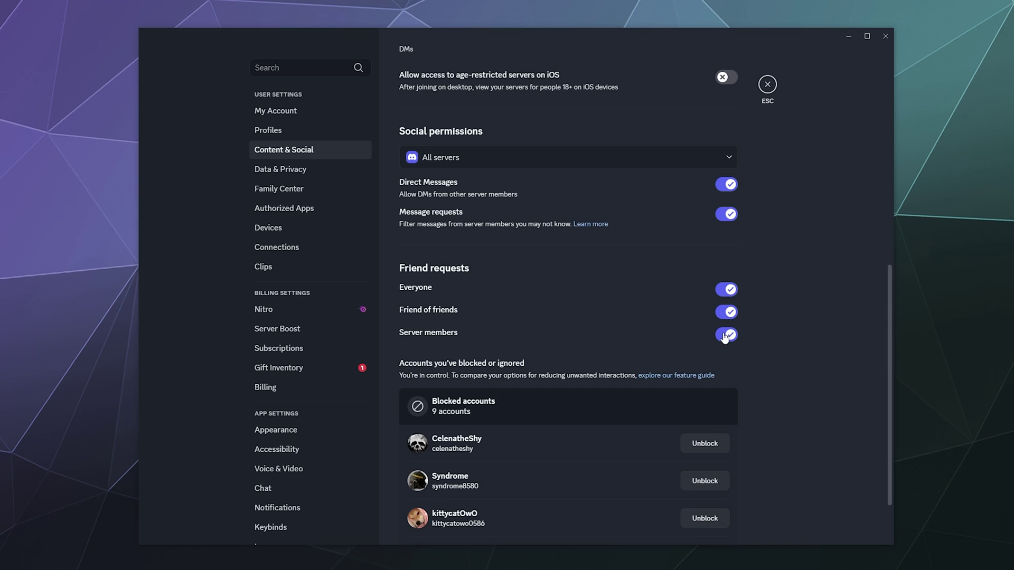
pyautogui.scroll(-3, 584, 269)
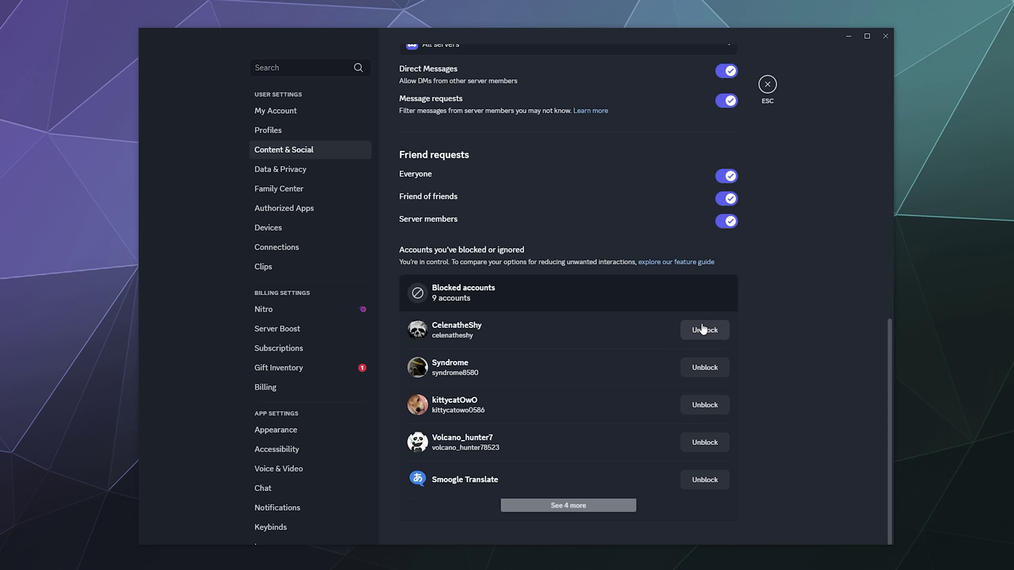
# Look over the entire Content & Social page once more, from the sensitive media options down to the blocked accounts
pyautogui.scroll(1, 622, 220)
pyautogui.scroll(5, 622, 226)
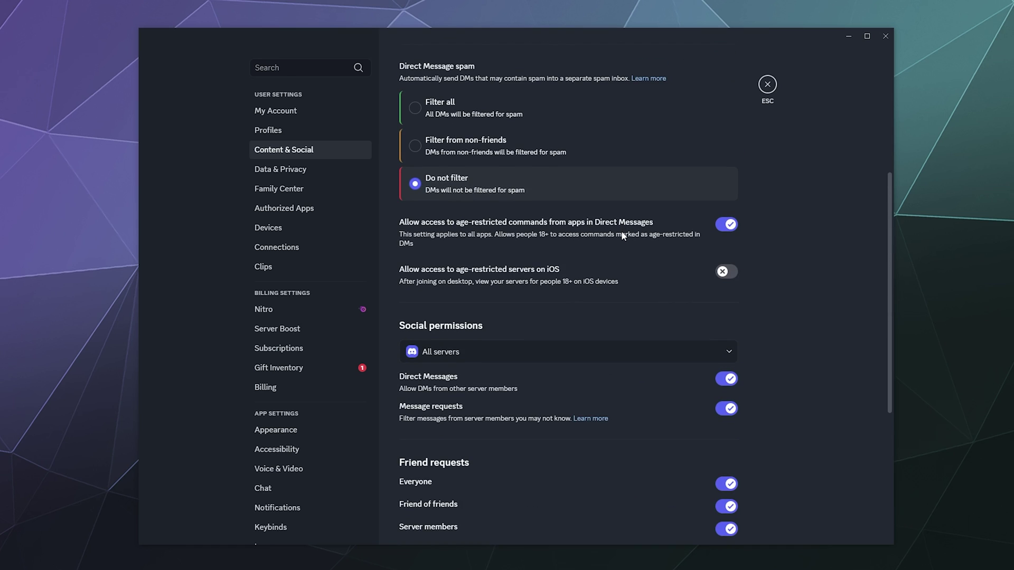
pyautogui.scroll(-5, 622, 235)
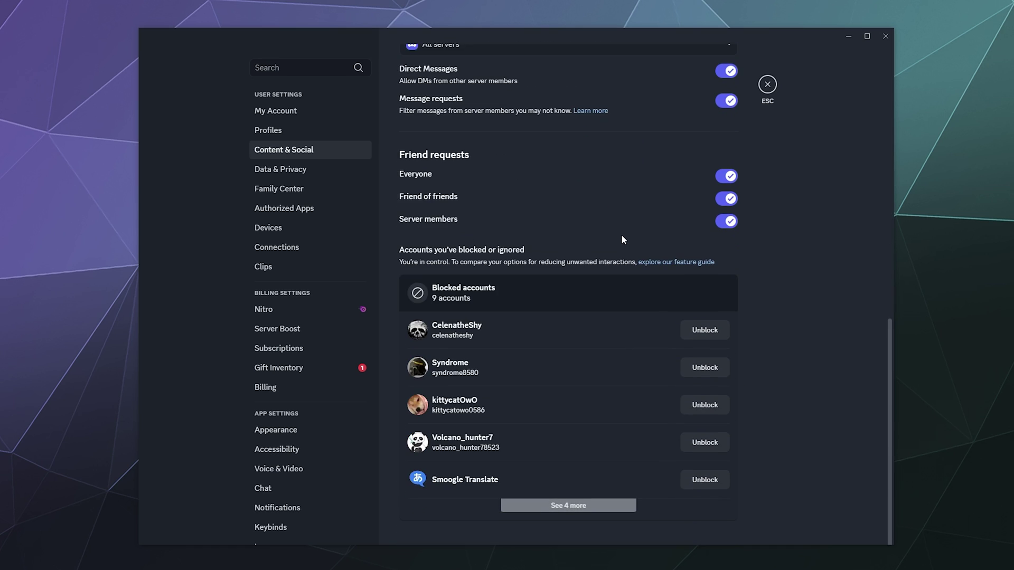
pyautogui.scroll(1, 622, 239)
pyautogui.scroll(-1, 621, 238)
pyautogui.scroll(2, 621, 239)
pyautogui.scroll(8, 621, 239)
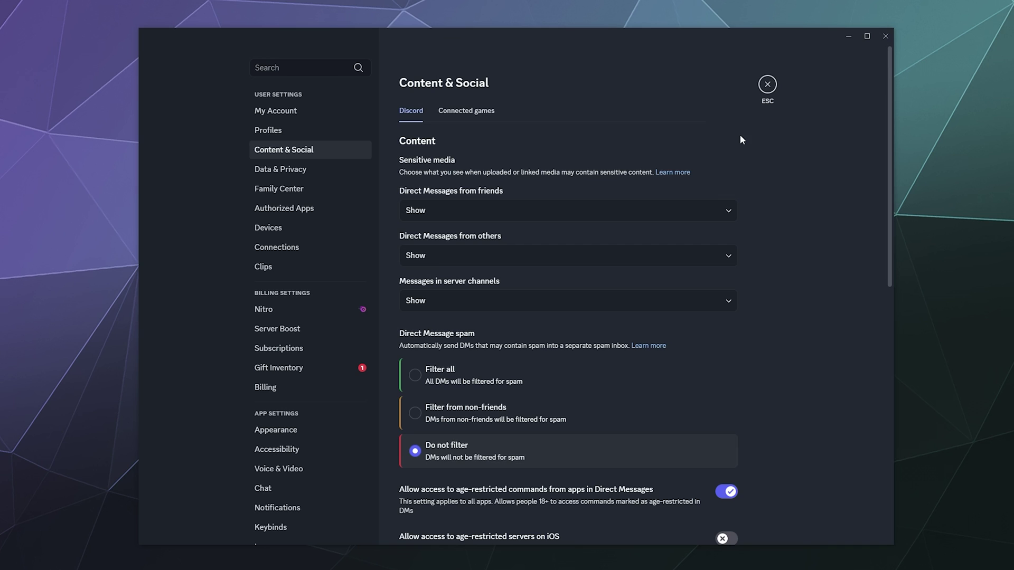
pyautogui.scroll(-10, 814, 206)
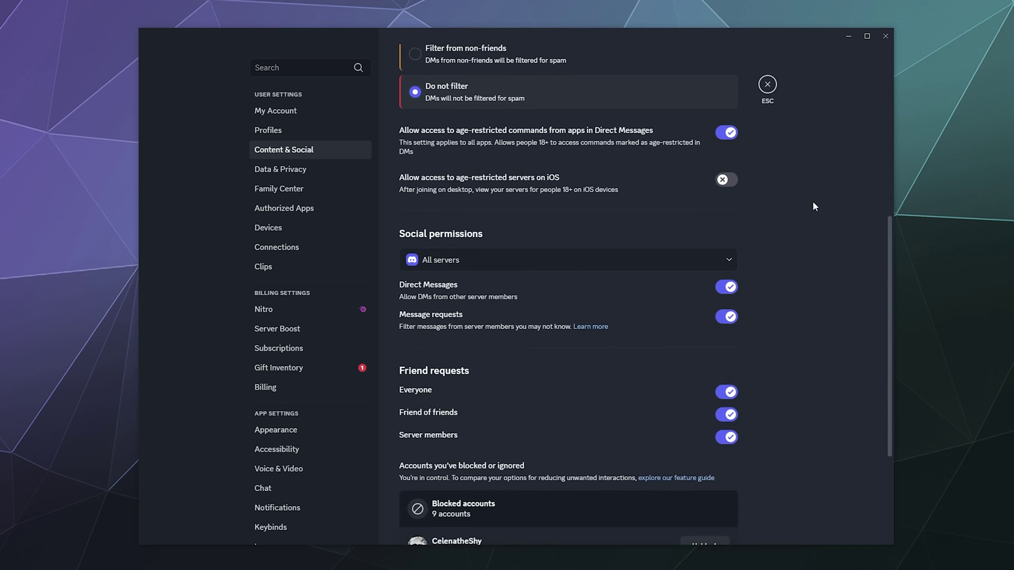
pyautogui.scroll(10, 813, 203)
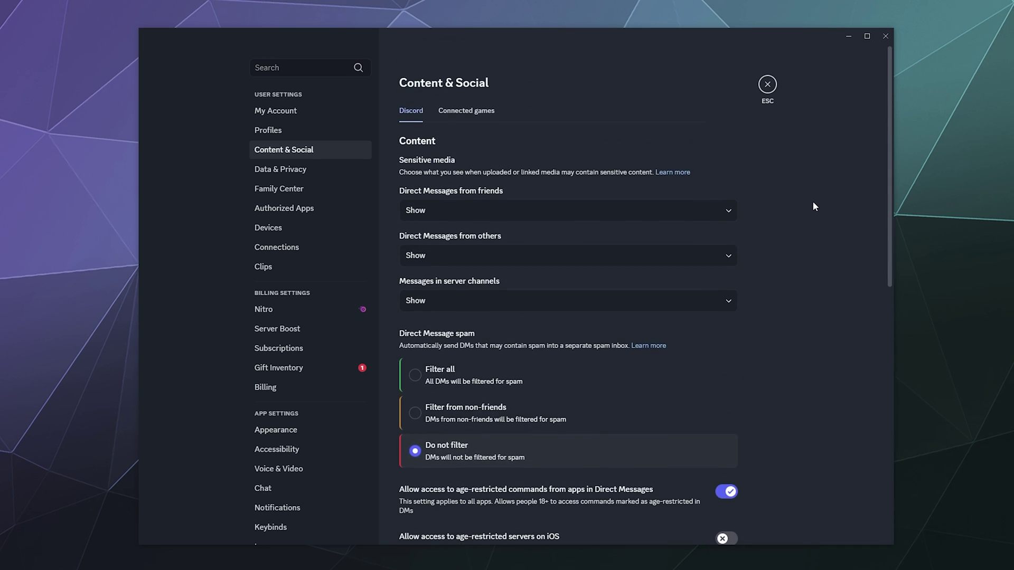